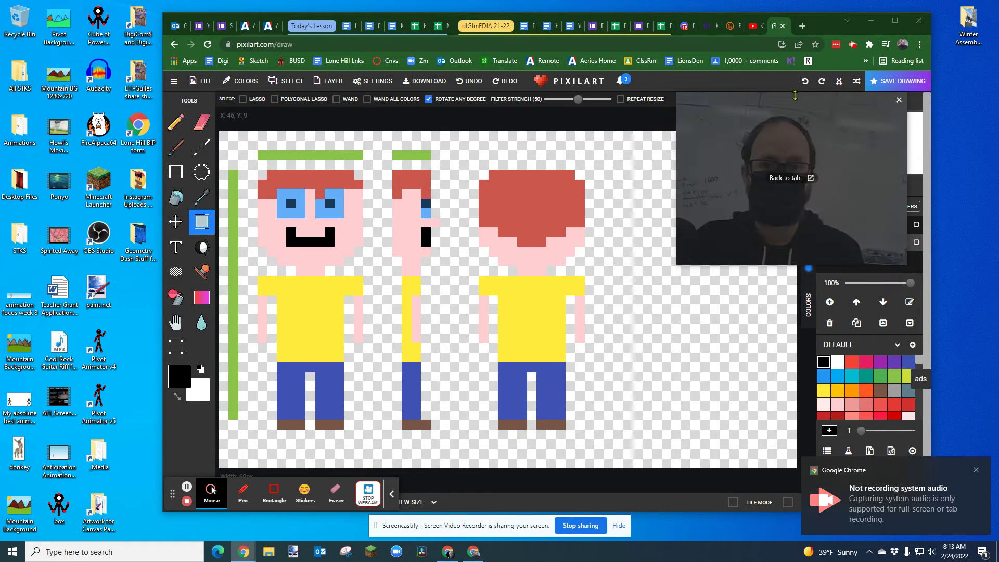
Maximize the browser window and bring up Pixilart's FILE menu for the character sheet
left_click(895, 21)
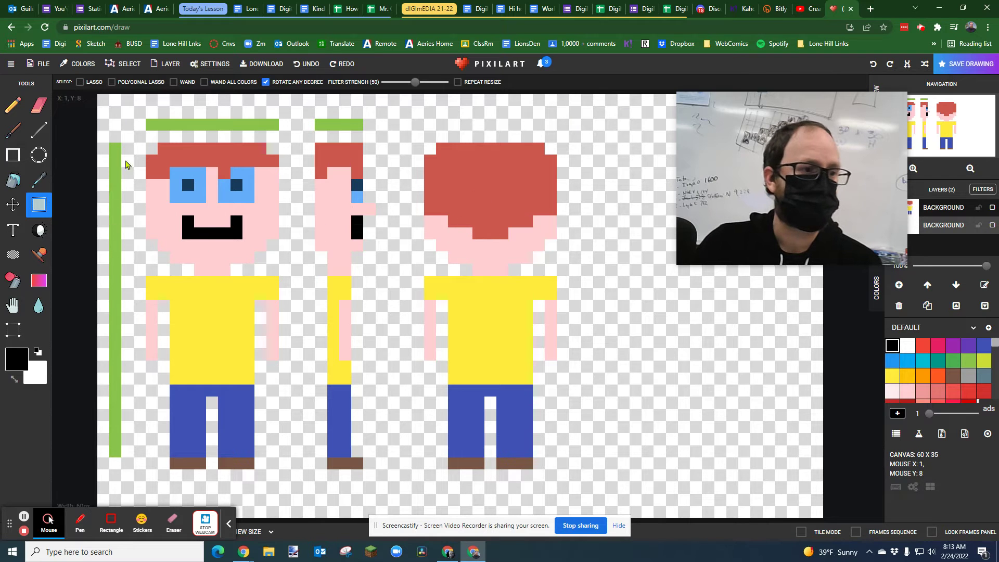
left_click(37, 66)
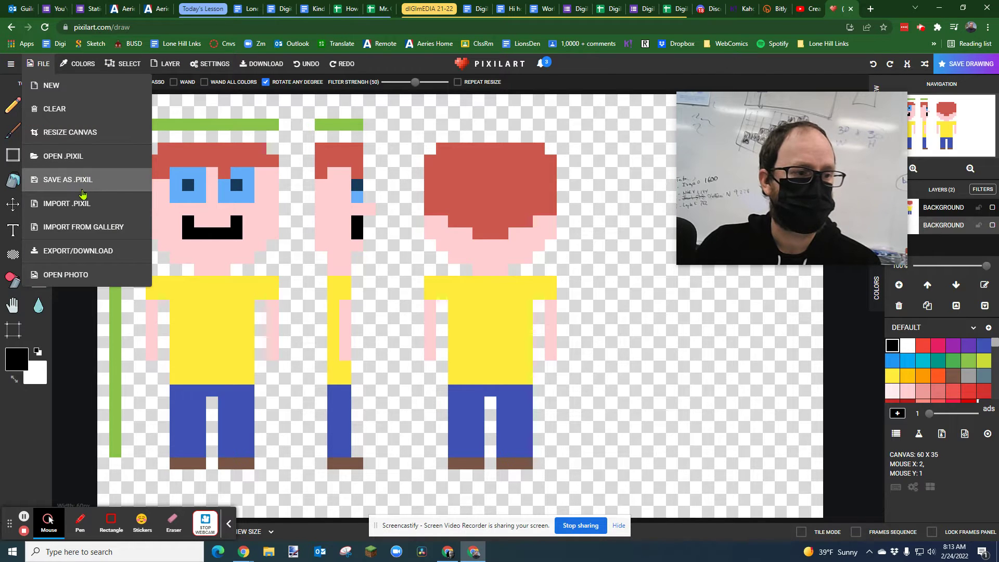
Export the front/side/back character sheet as PNG 'Character Bob 1' to Downloads
left_click(78, 251)
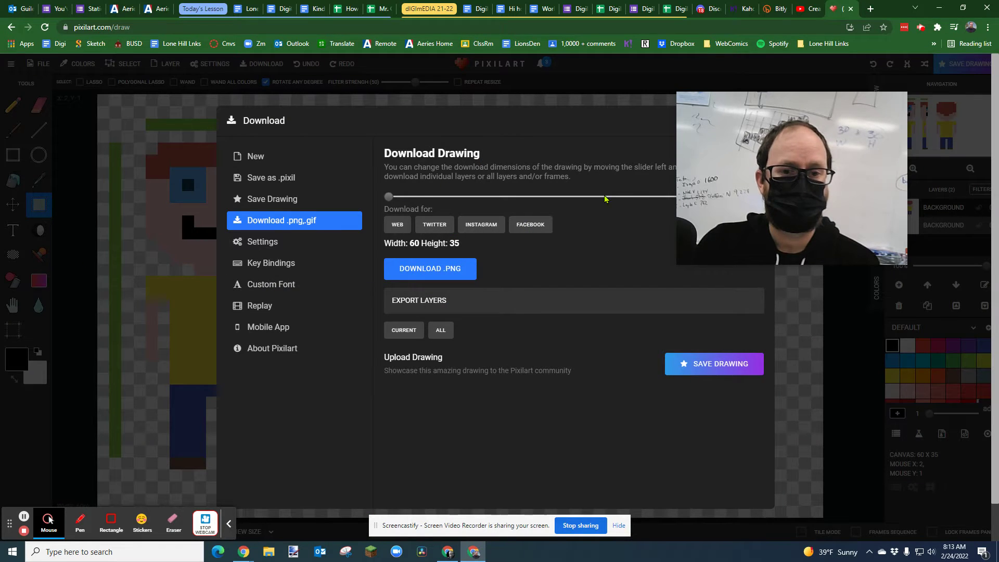
left_click_drag(791, 177, 853, 141)
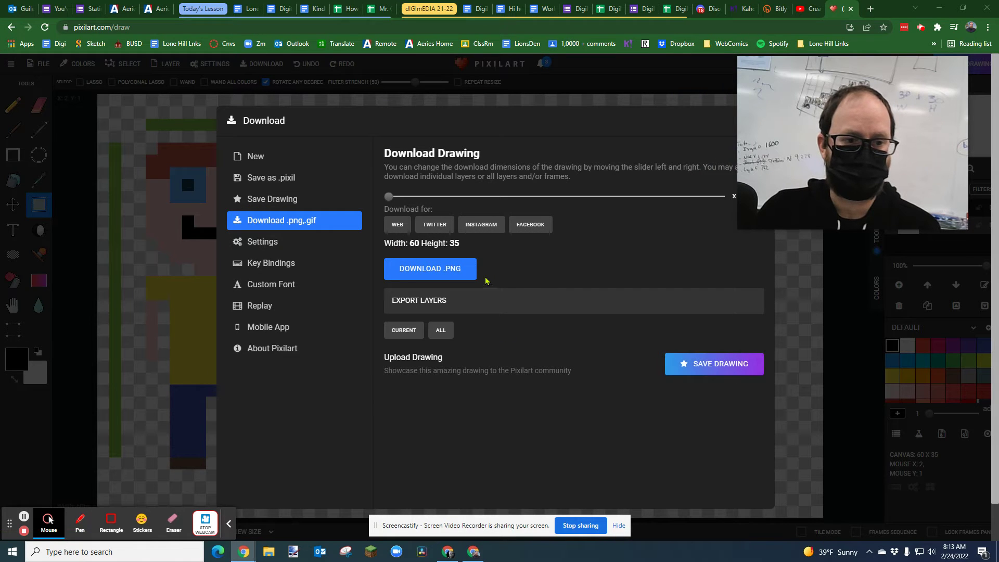
left_click(434, 268)
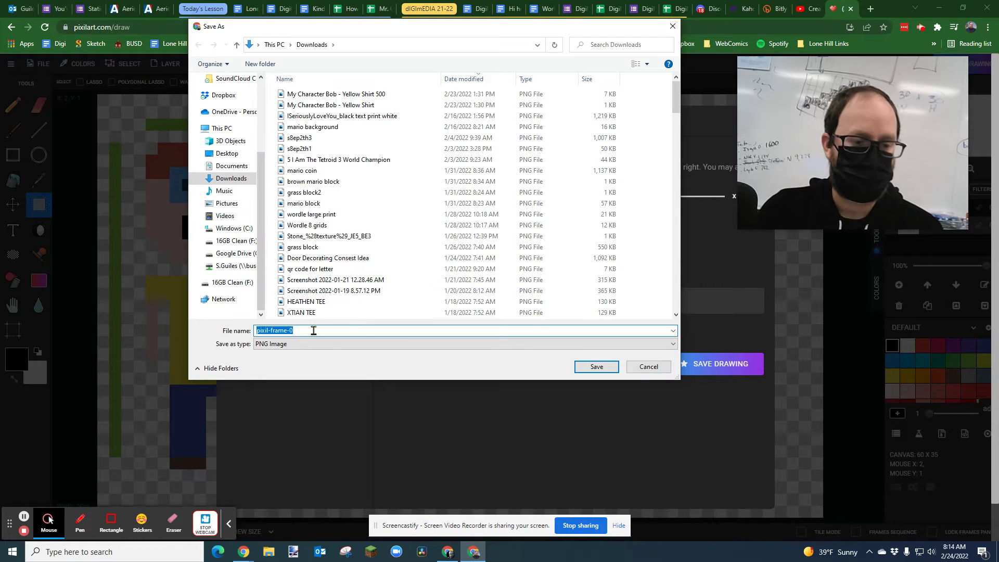
type("Character Bob 1")
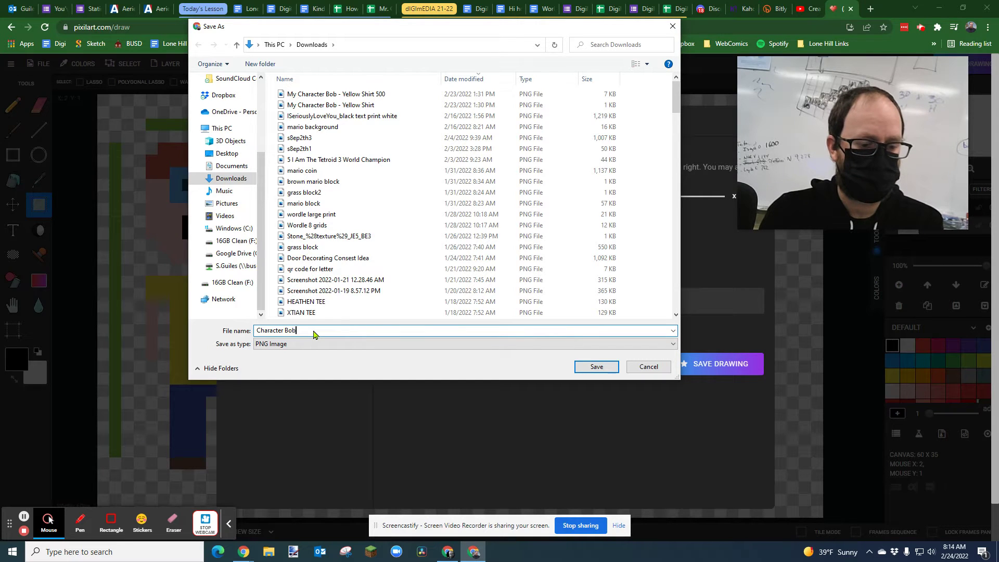
left_click(598, 370)
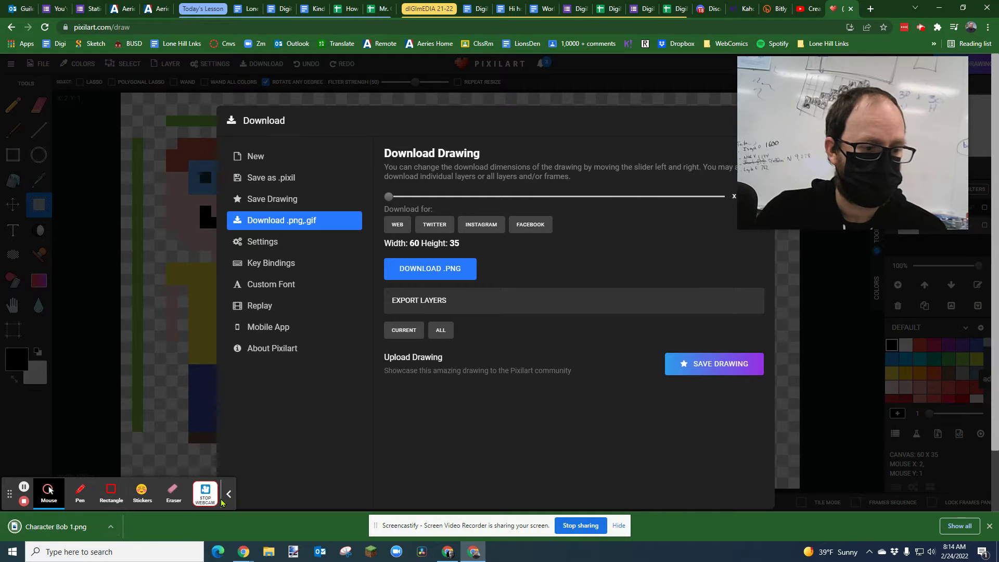
Open the 60×35 'Character Bob 1' PNG in Photos, then close Photos and Downloads
left_click(110, 529)
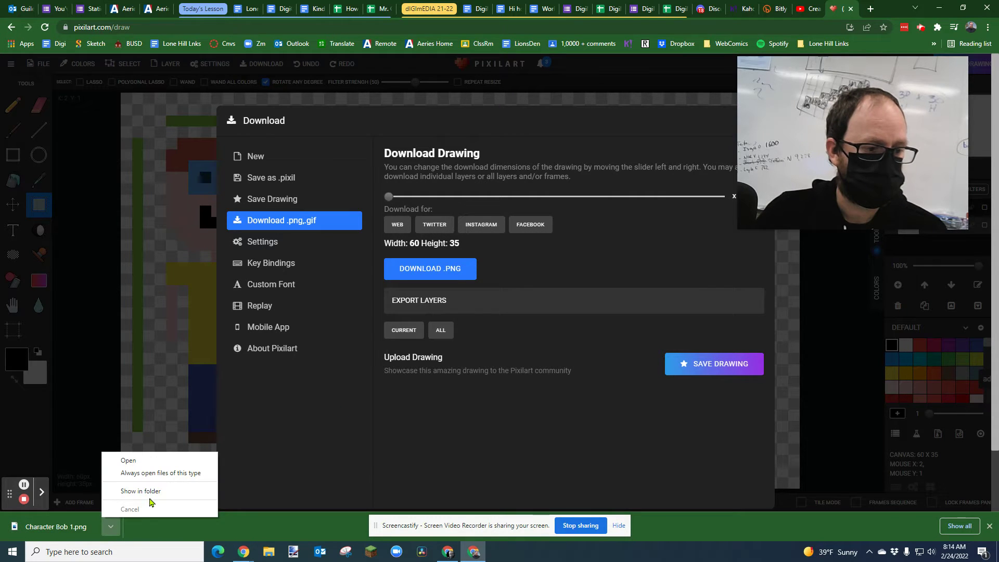
left_click(150, 497)
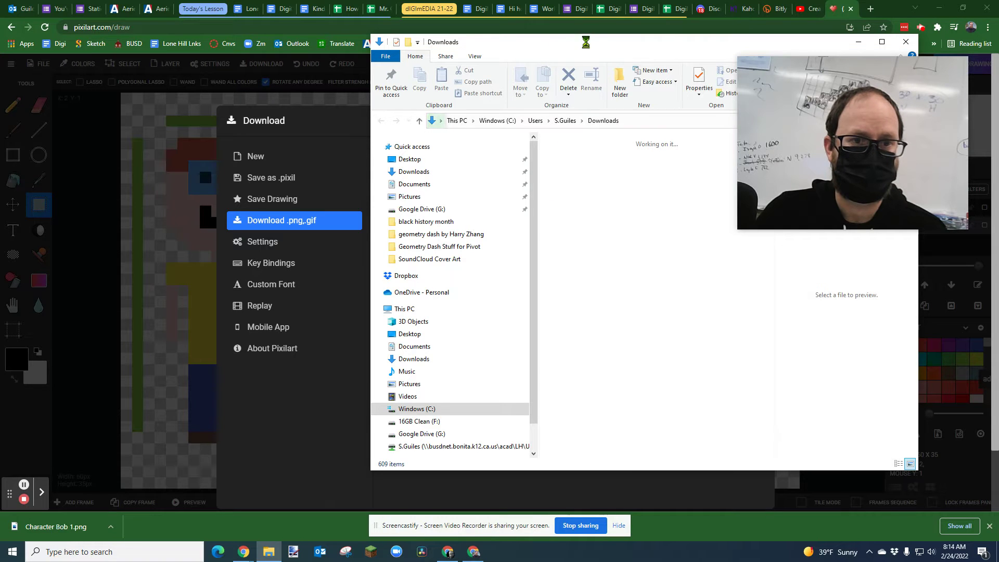
left_click_drag(585, 41, 386, 42)
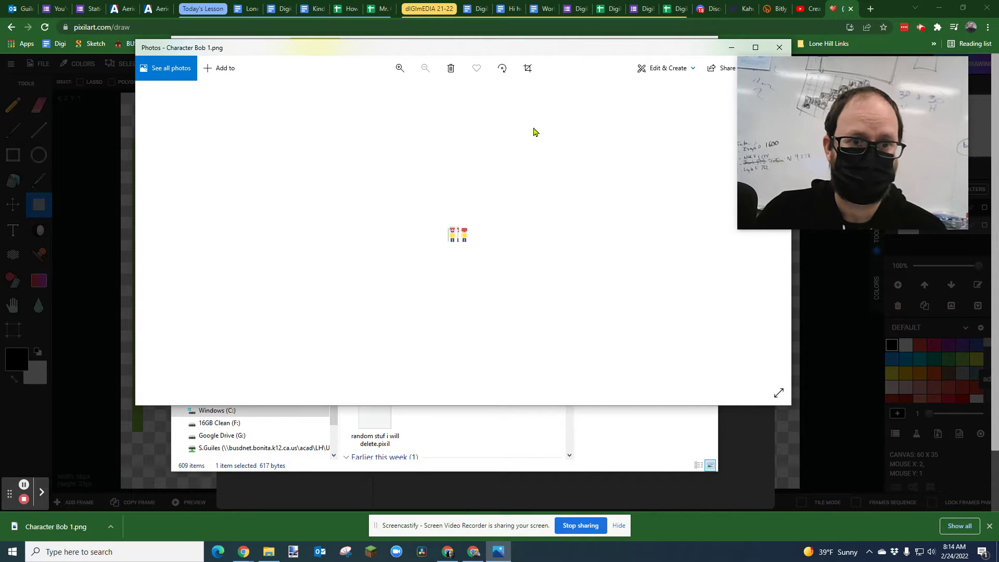
left_click_drag(587, 58, 516, 46)
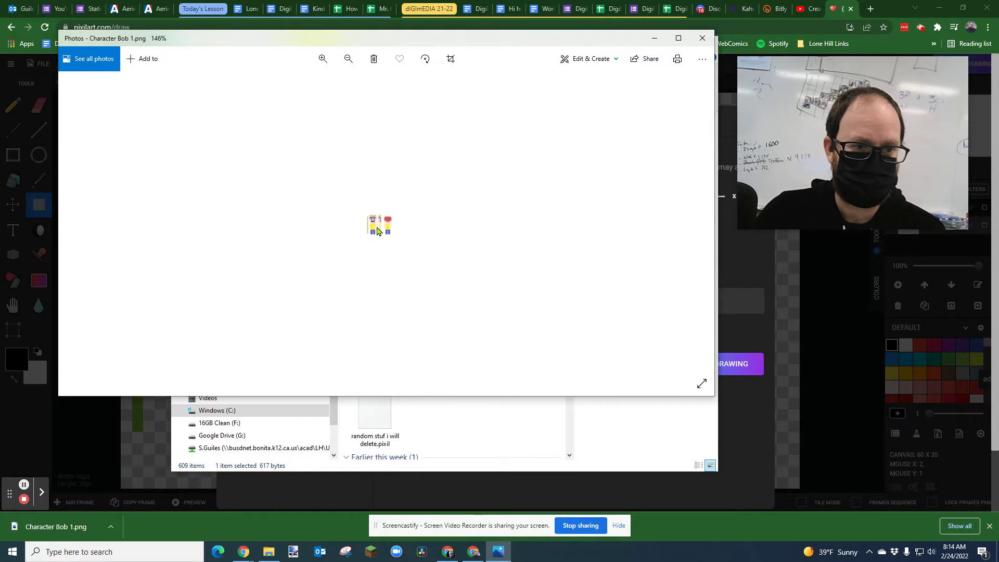
scroll(377, 230, "up", 5)
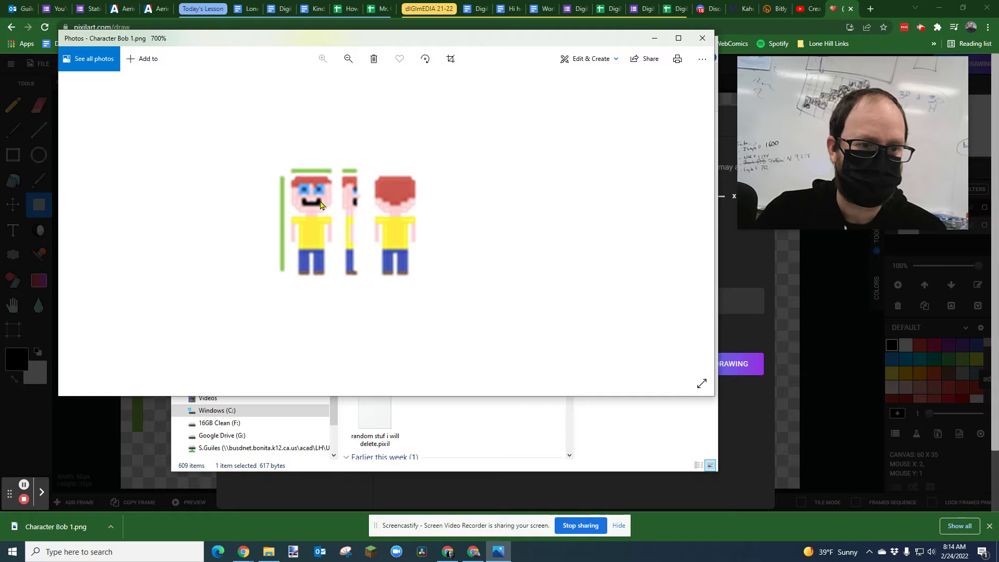
scroll(320, 205, "down", 3)
scroll(320, 205, "down", 2)
left_click(702, 38)
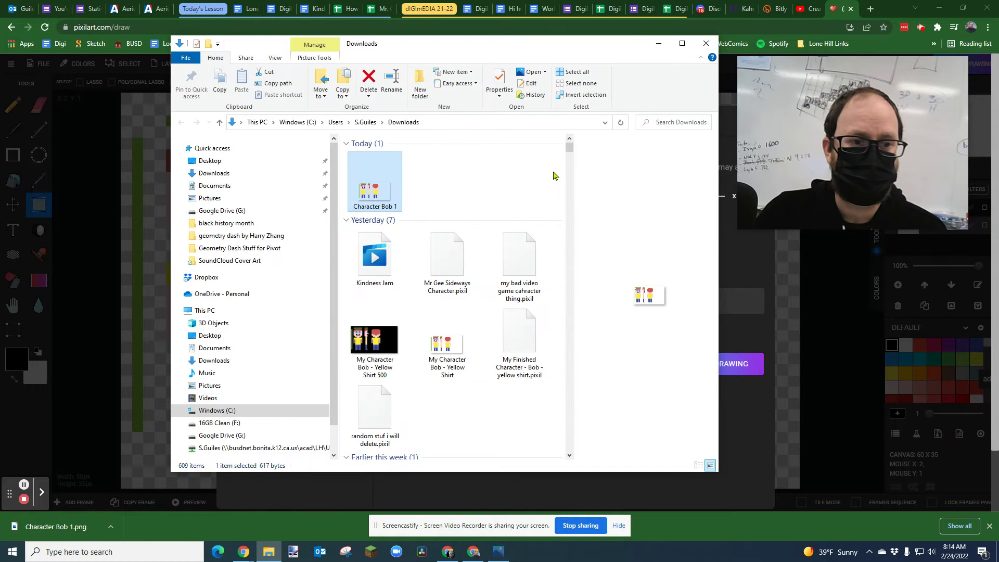
left_click(706, 44)
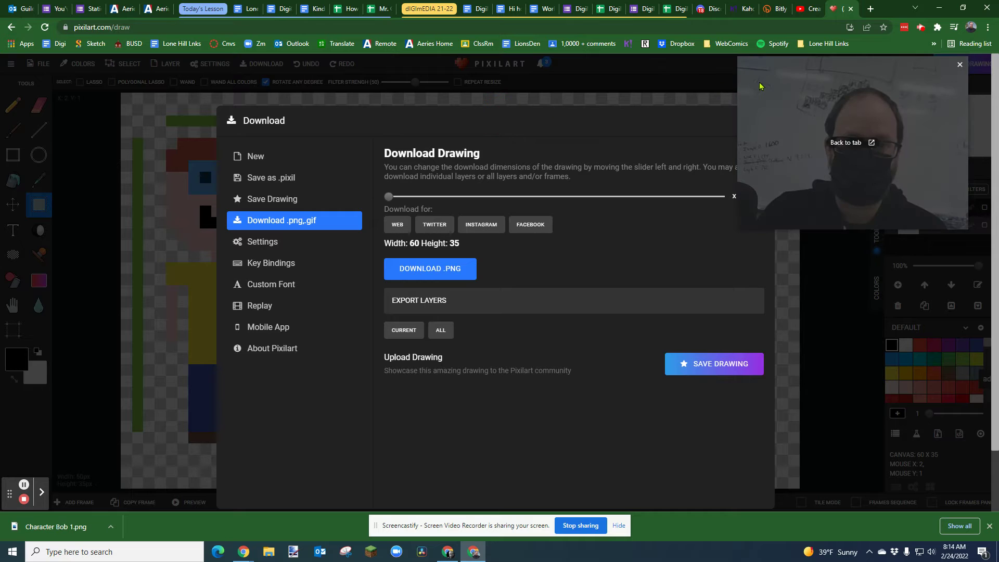
Enlarge the drawing's export size to 960×560 with the scale slider
mouse_move(765, 89)
left_mouse_down()
mouse_move(800, 129)
mouse_move(784, 273)
left_mouse_up()
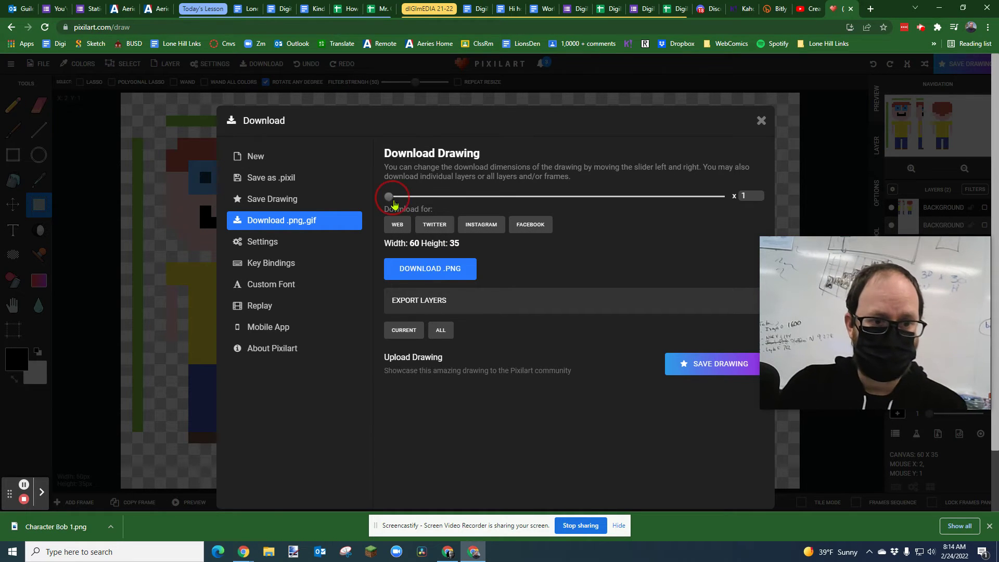
left_click_drag(393, 202, 415, 207)
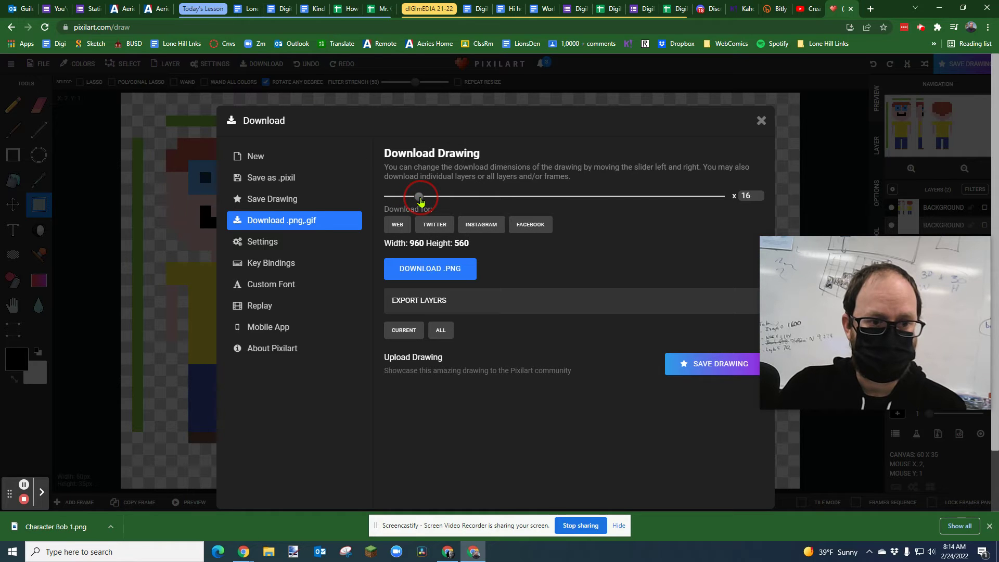
left_click_drag(421, 201, 420, 202)
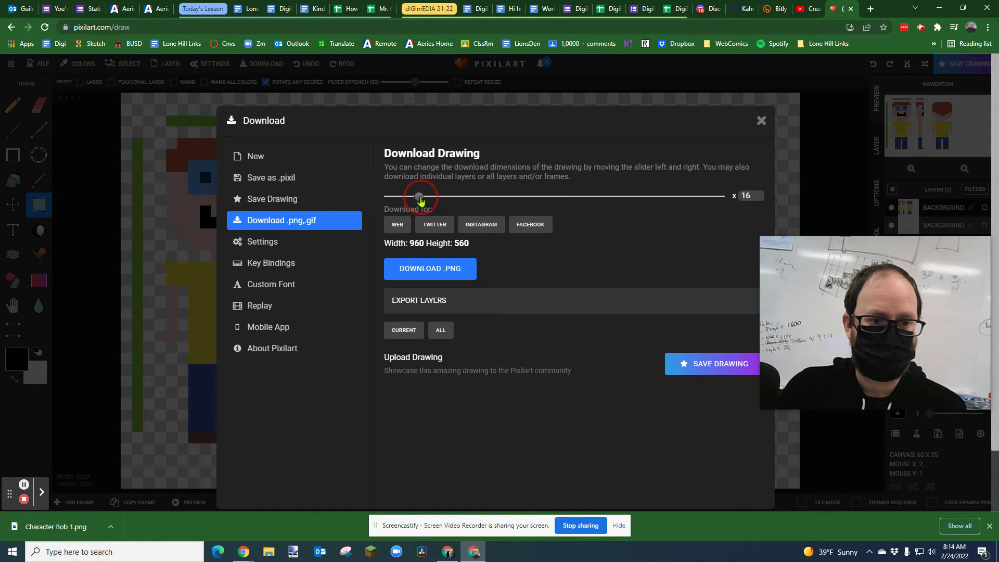
Save the enlarged PNG to Downloads as 'Character Bob 1000p'
left_click(428, 269)
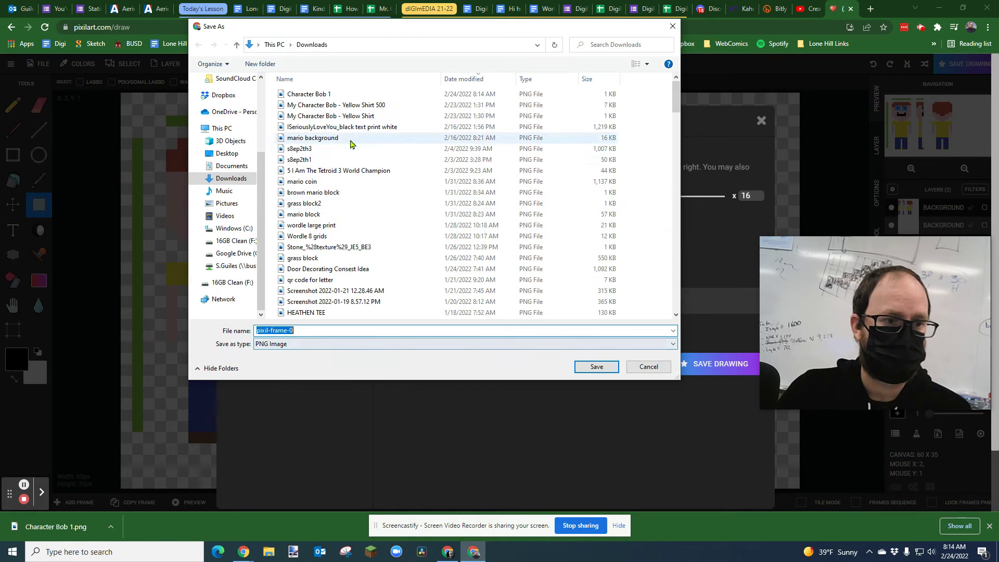
left_click(319, 96)
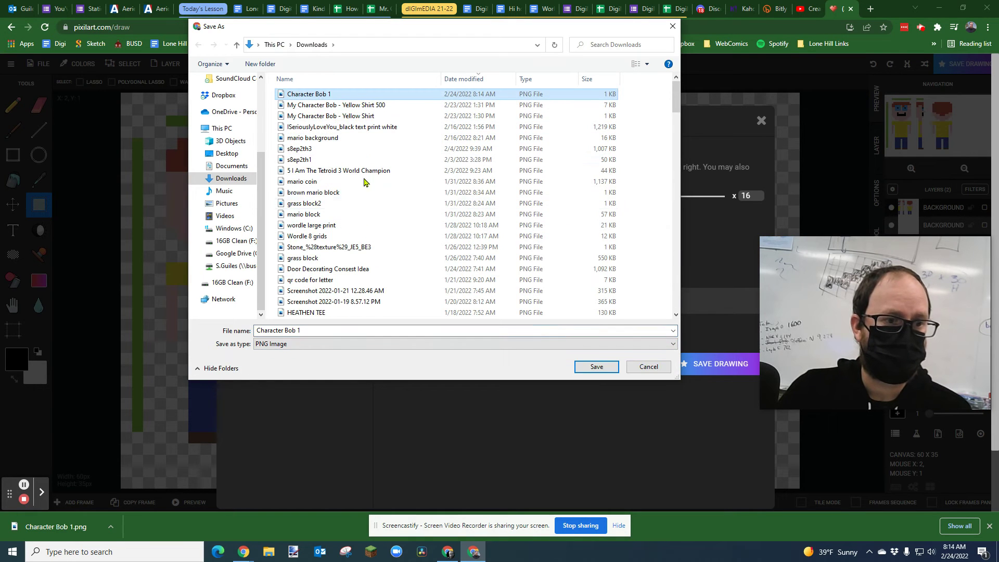
left_click(321, 331)
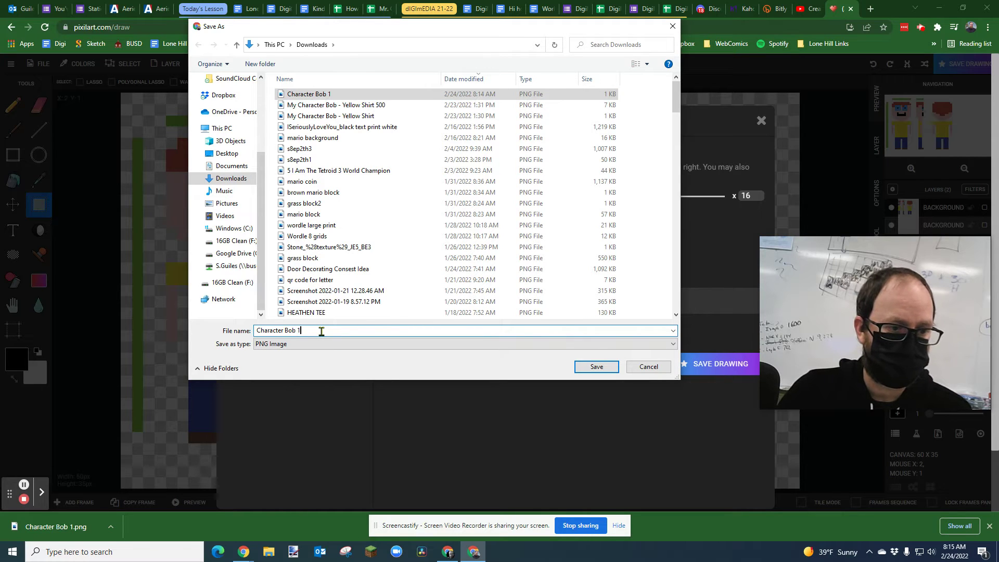
type("000p")
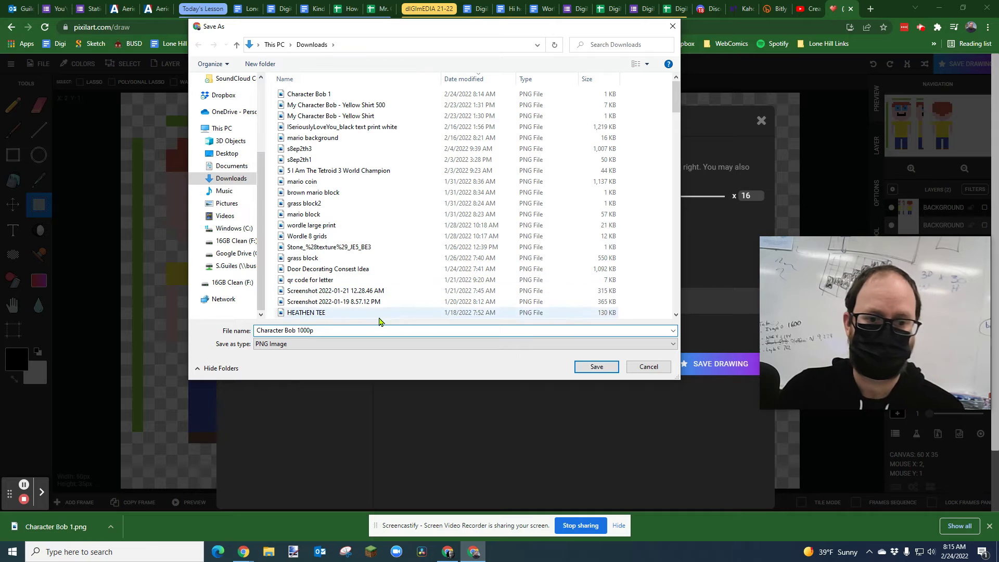
left_click(593, 367)
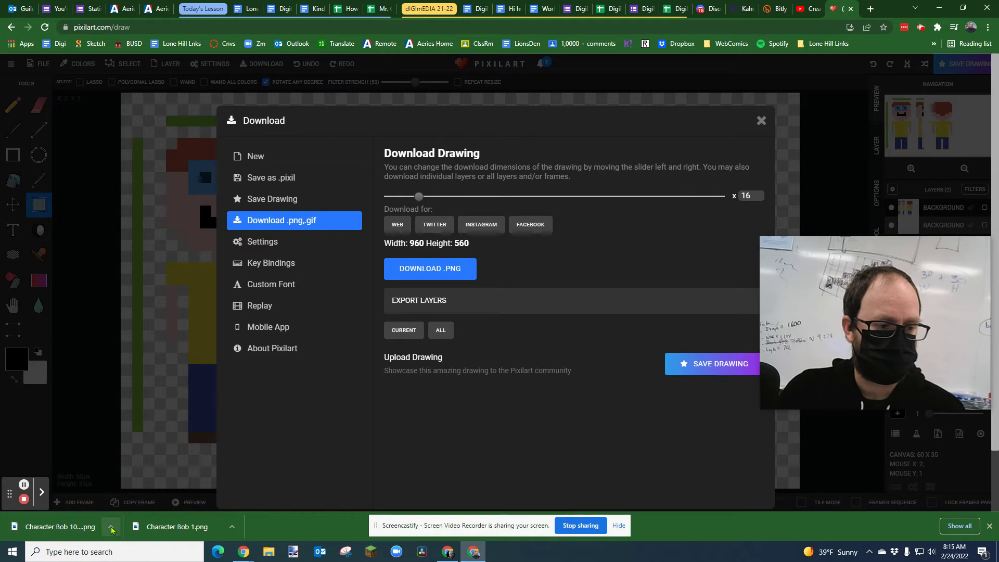
left_click(112, 530)
Open 'Character Bob 1000p' from Downloads in Photos to check it, then close Photos
left_click(144, 497)
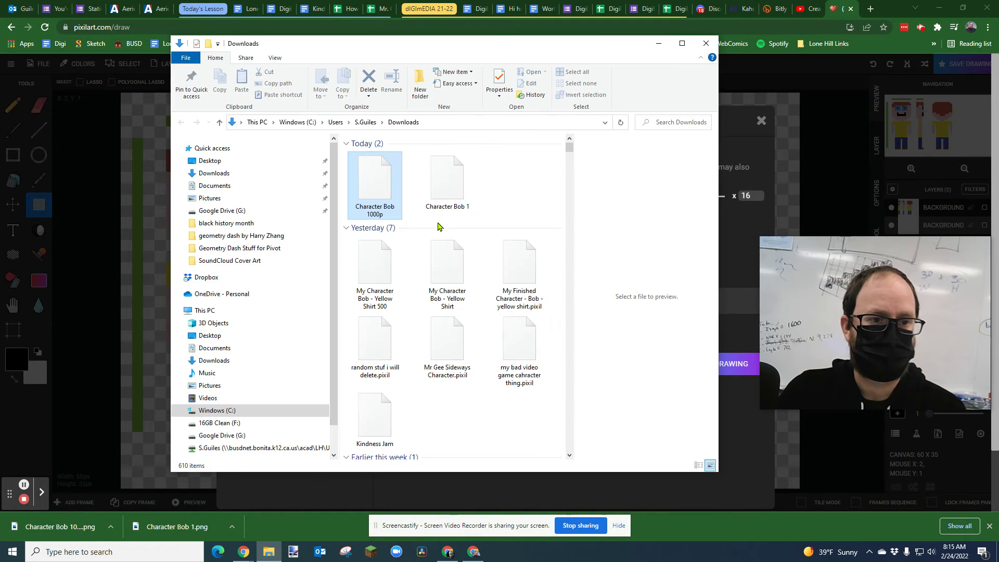
double_click(376, 189)
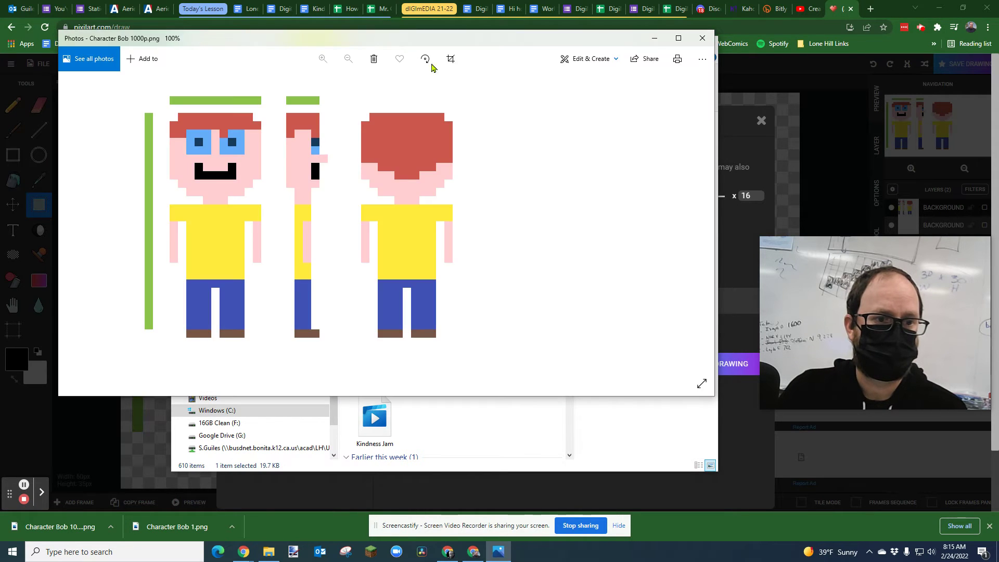
mouse_move(380, 39)
left_mouse_down()
mouse_move(484, 75)
mouse_move(452, 75)
left_mouse_up()
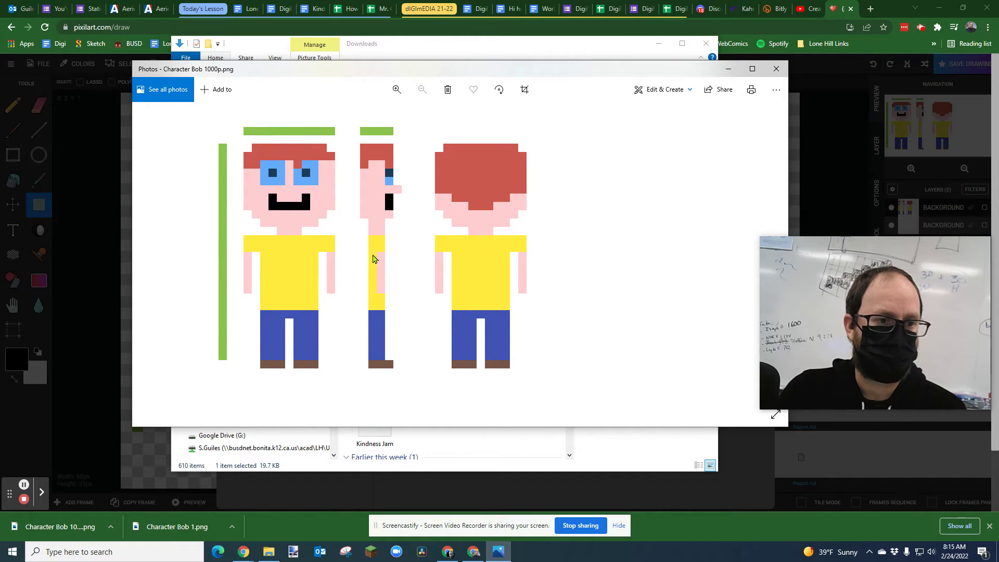
left_click(776, 69)
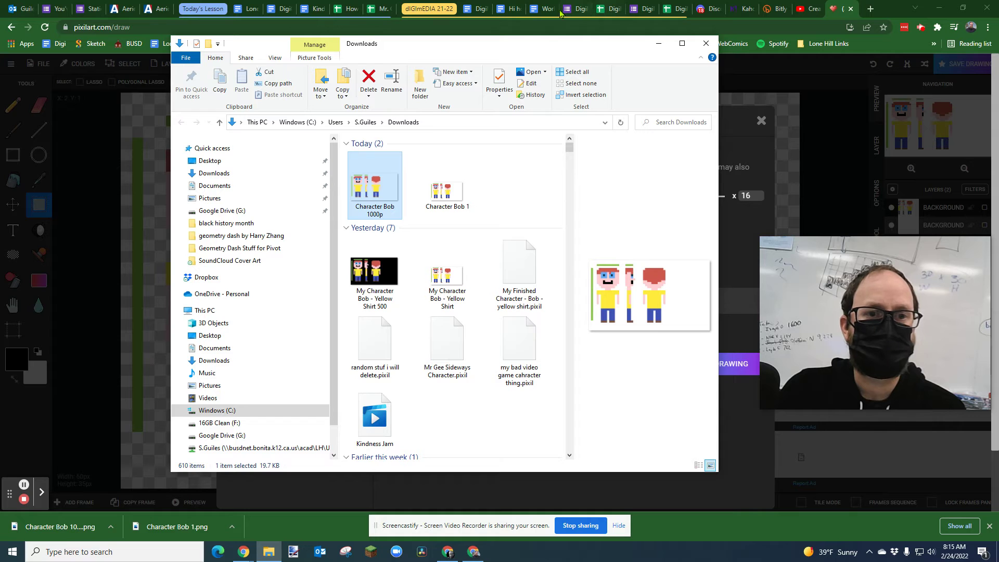
left_click(477, 11)
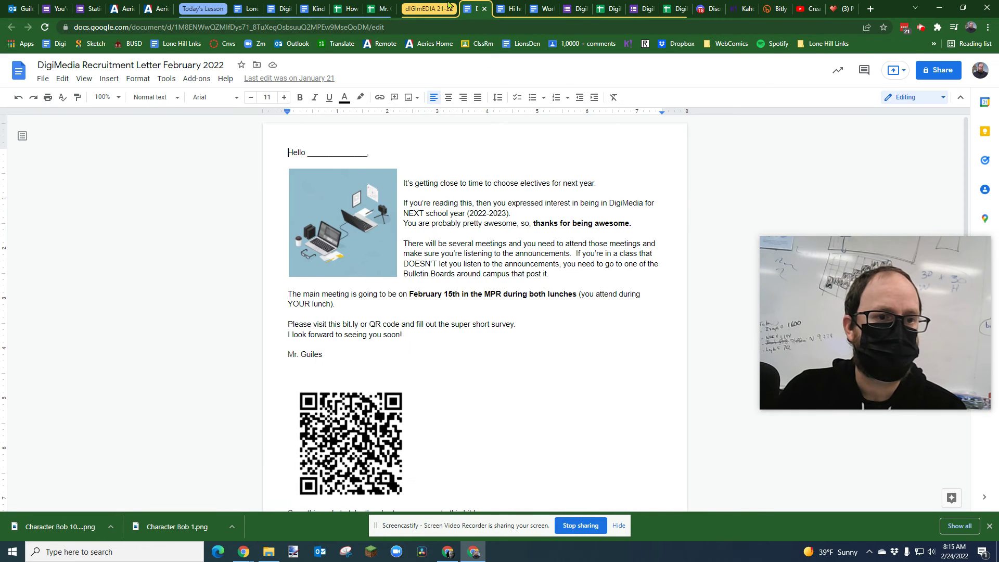
Close the recruitment letter and open the DigiCom agenda's Padlet link in a new tab
left_click(484, 9)
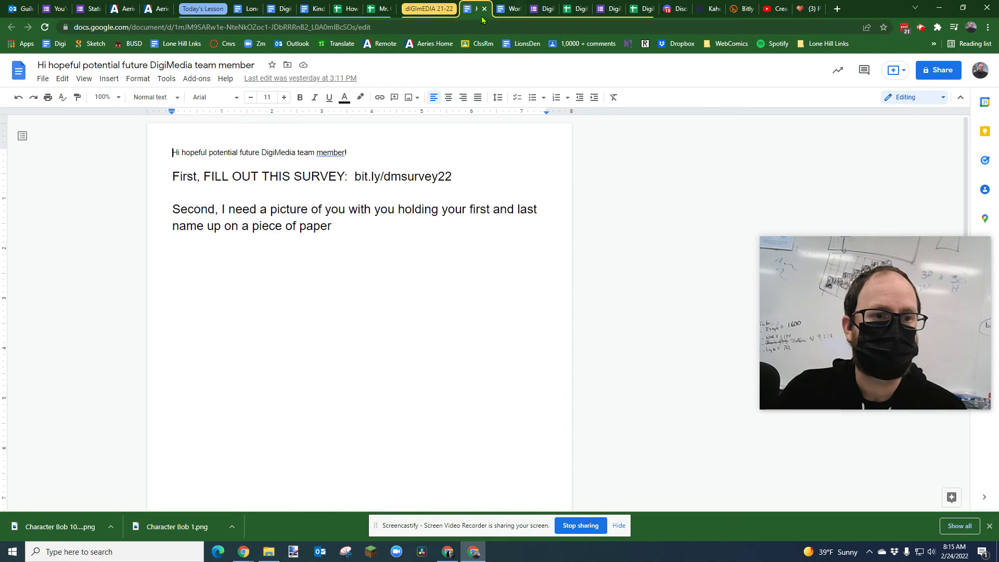
left_click(280, 10)
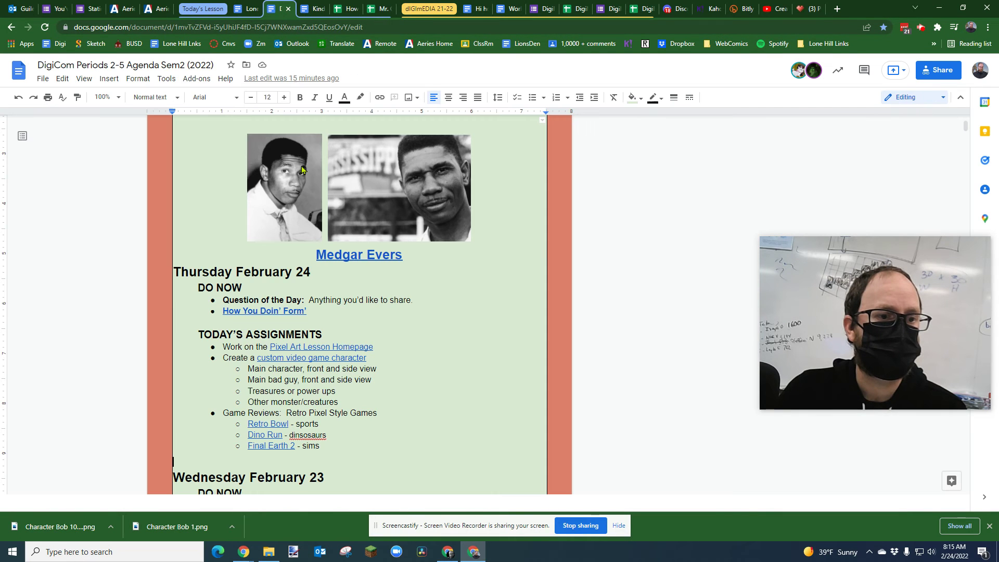
scroll(348, 265, "up", 2)
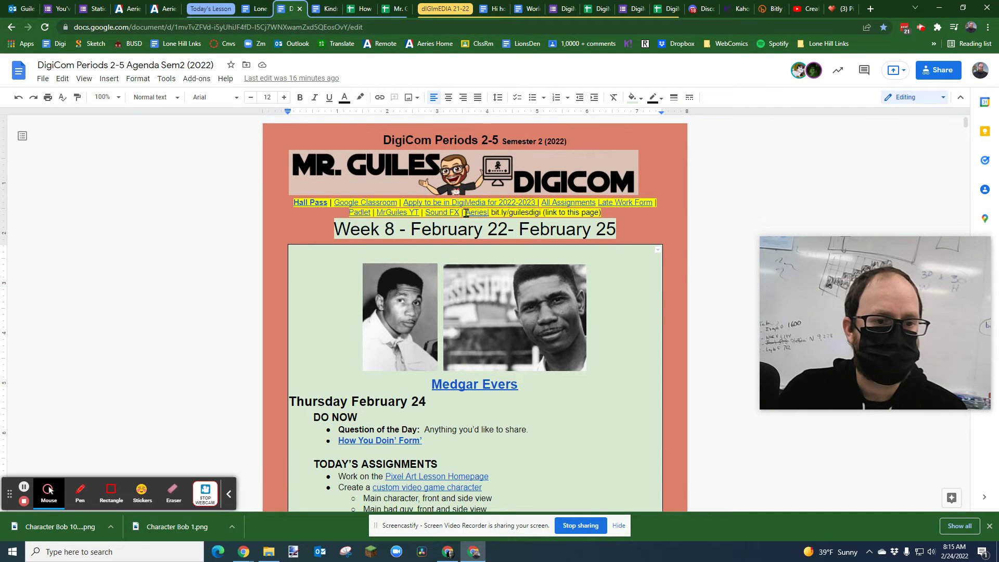
left_click(361, 211)
left_click(404, 234)
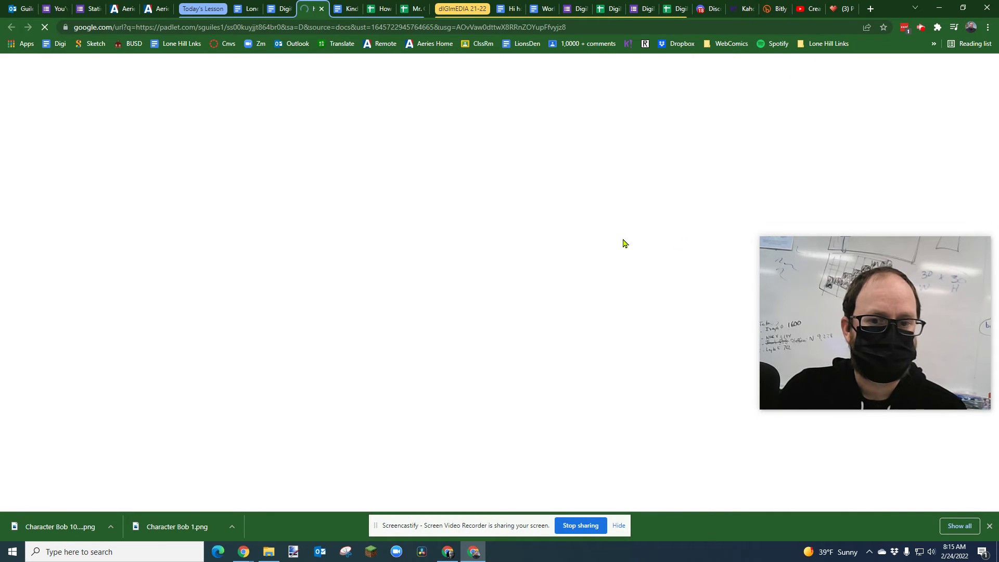
Create a blank post draft on the 'Just Showing Our Work' Padlet board
left_click_drag(836, 292, 812, 137)
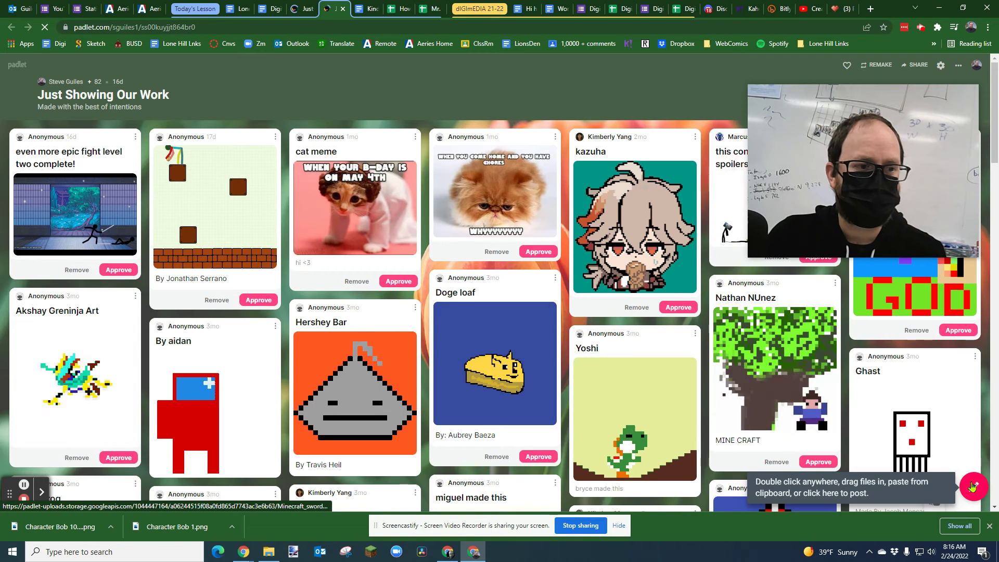
double_click(235, 105)
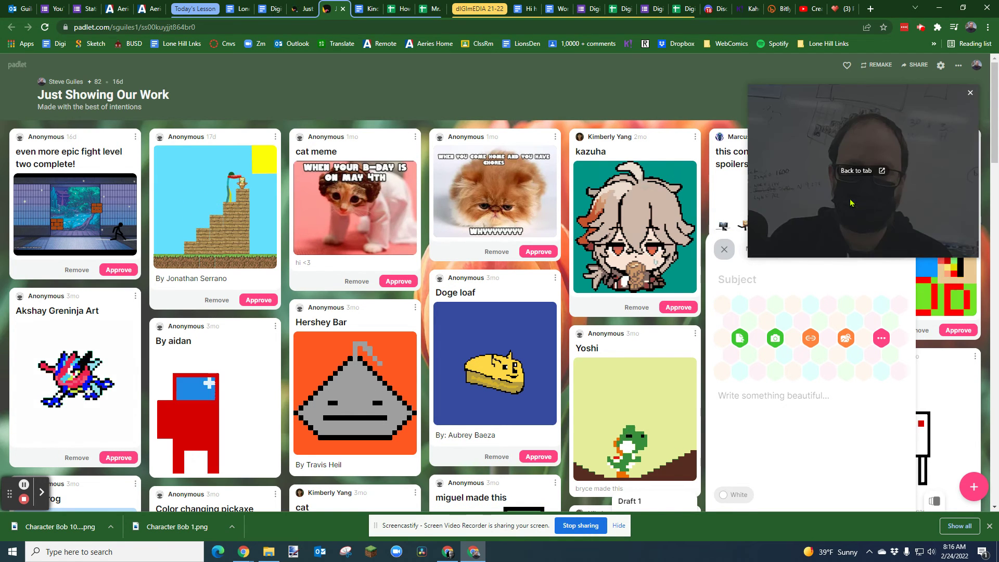
Choose the camera photo attachment option for the new Padlet post
left_click_drag(855, 172, 863, 136)
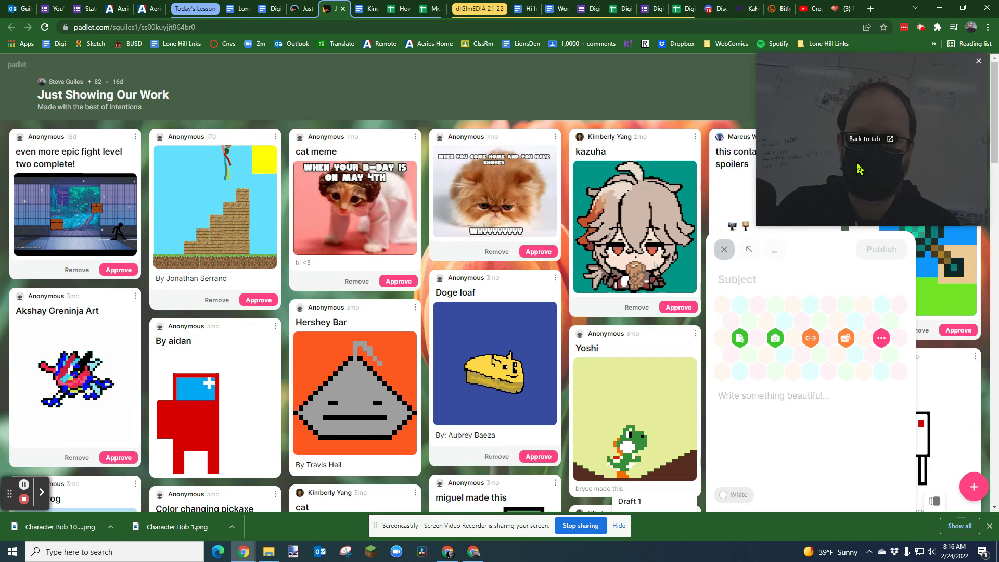
left_click(775, 337)
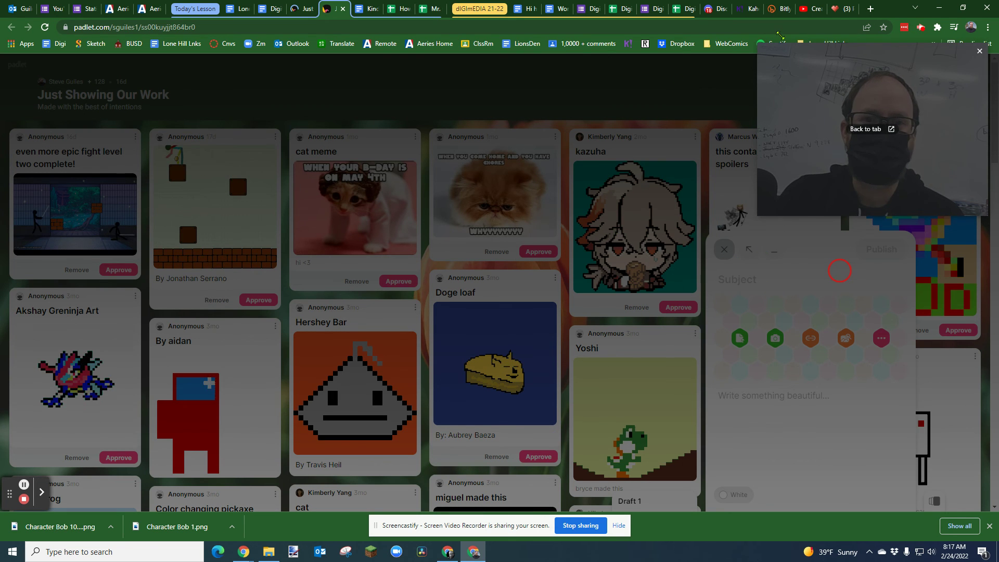
left_click(843, 10)
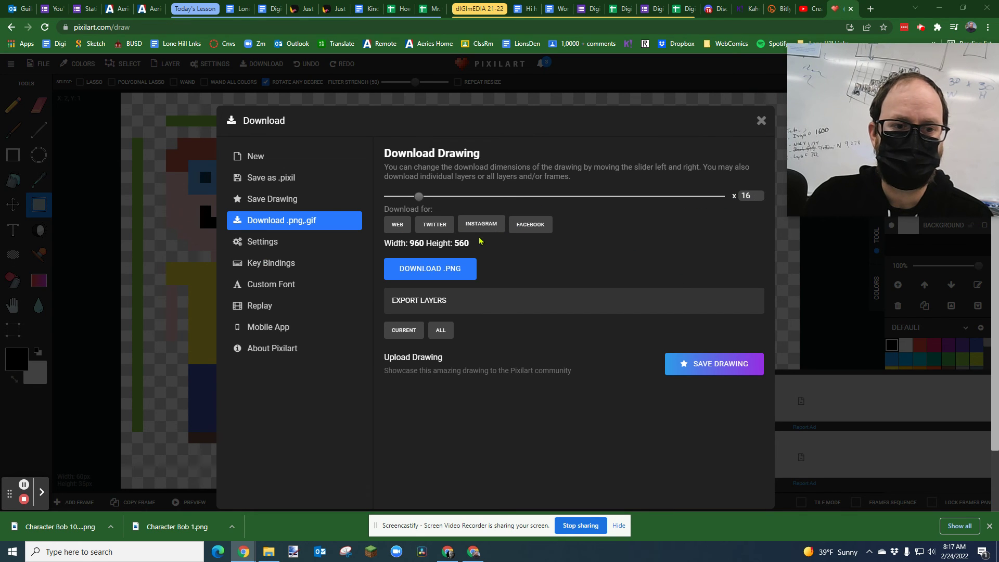
Set the Pixilart export scale to x23 (1380×805) and close the Download dialog
mouse_move(423, 202)
left_mouse_down()
mouse_move(716, 209)
mouse_move(445, 199)
left_mouse_up()
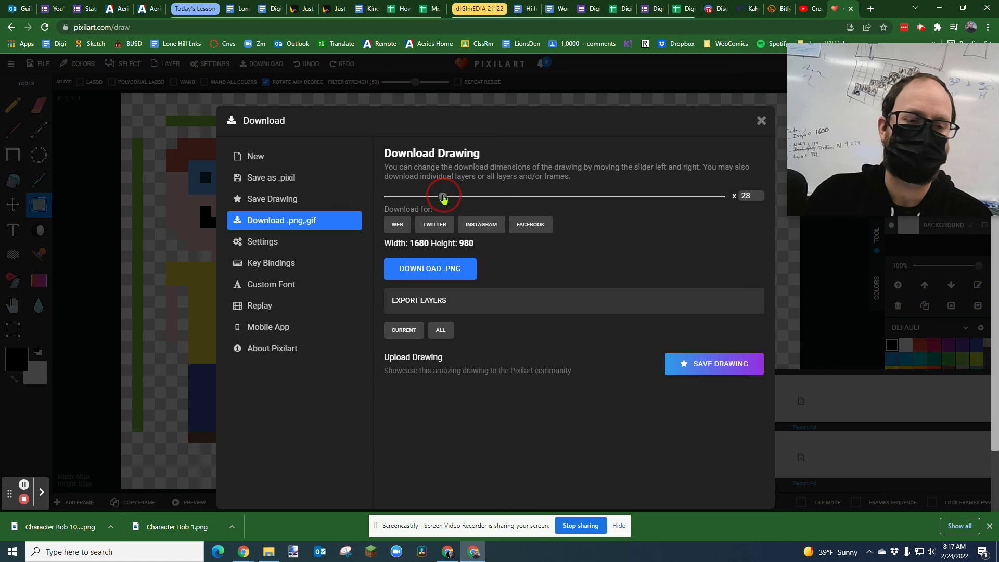
mouse_move(444, 199)
left_mouse_down()
mouse_move(455, 200)
mouse_move(435, 197)
left_mouse_up()
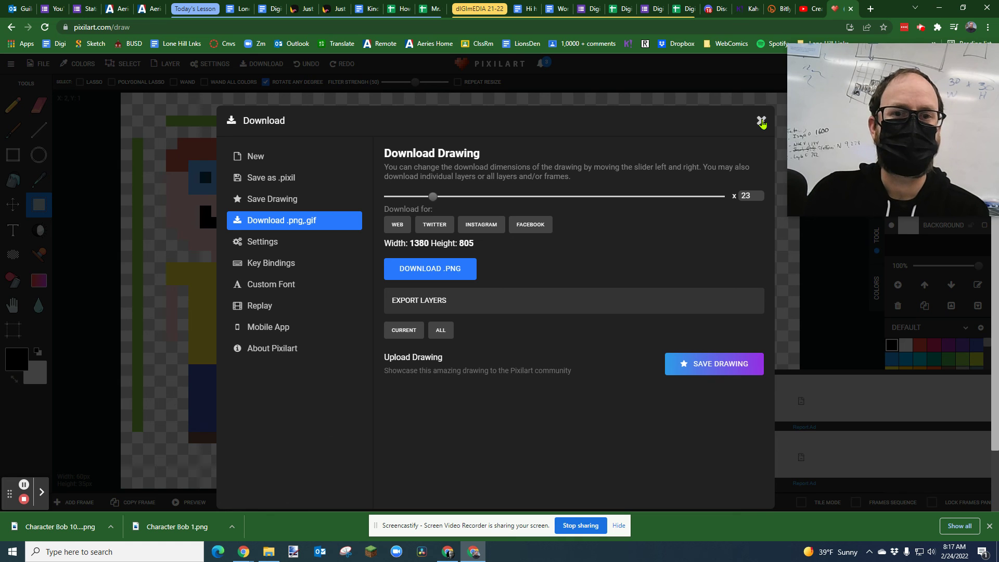
left_click(761, 122)
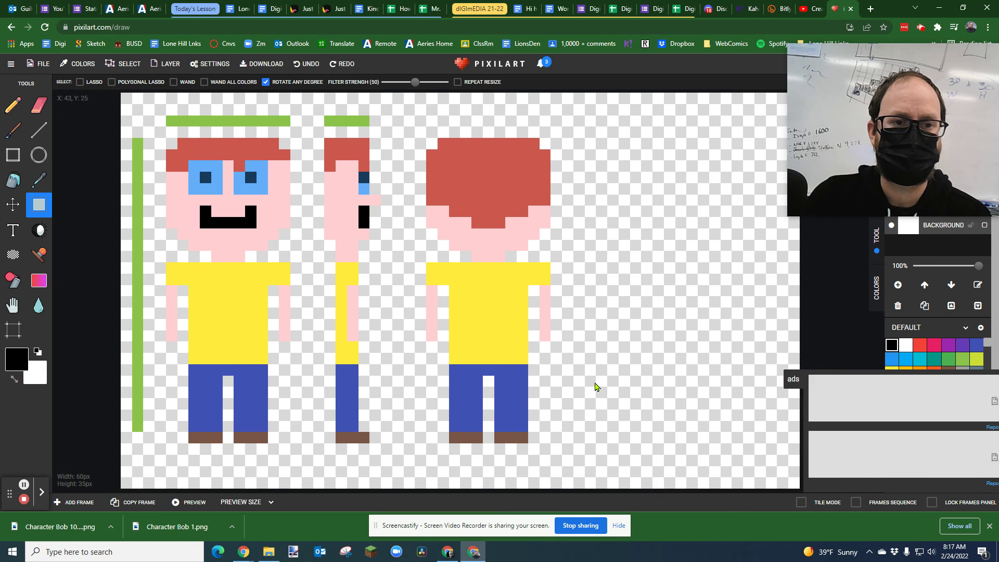
mouse_move(847, 110)
left_mouse_down()
mouse_move(789, 167)
mouse_move(765, 151)
left_mouse_up()
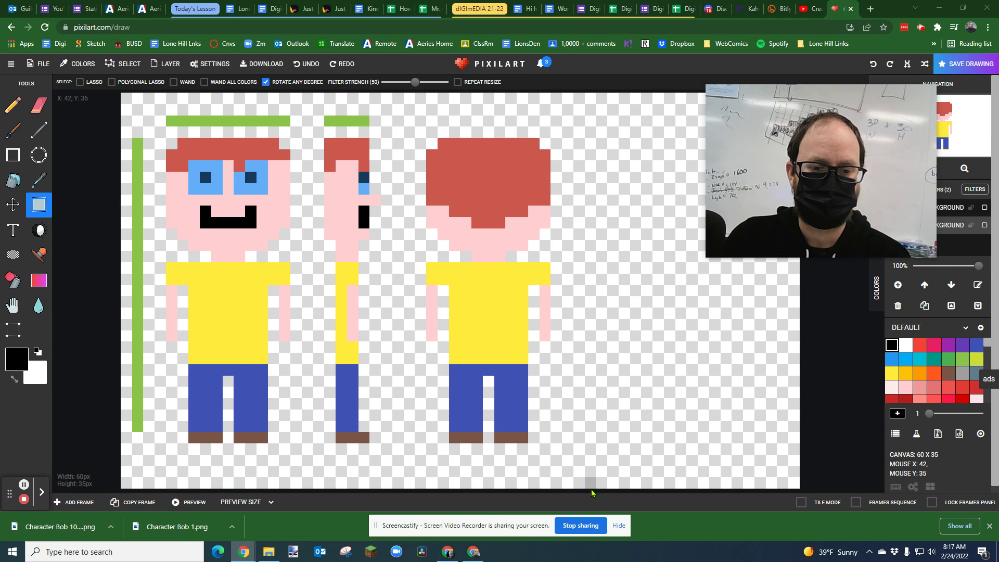